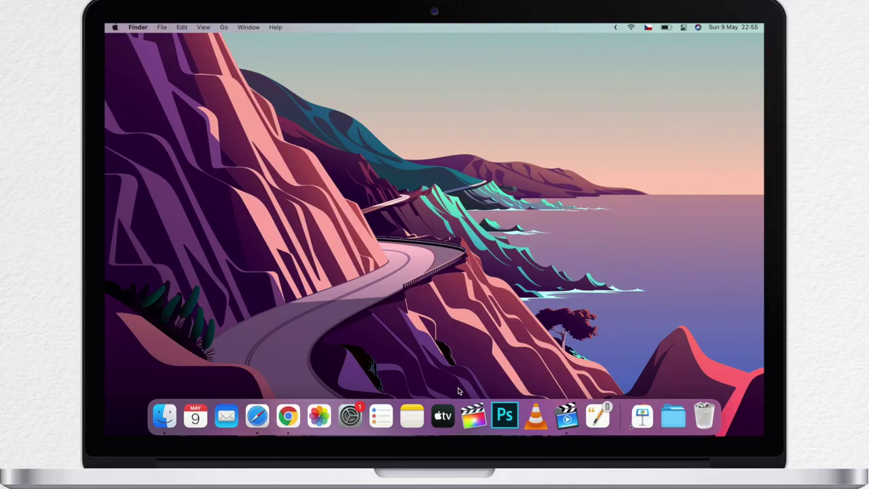
- Open the Security & Privacy General tab and keep the password delay after sleep at 5 minutes
{"action": "left_click", "coordinate": [350, 414]}
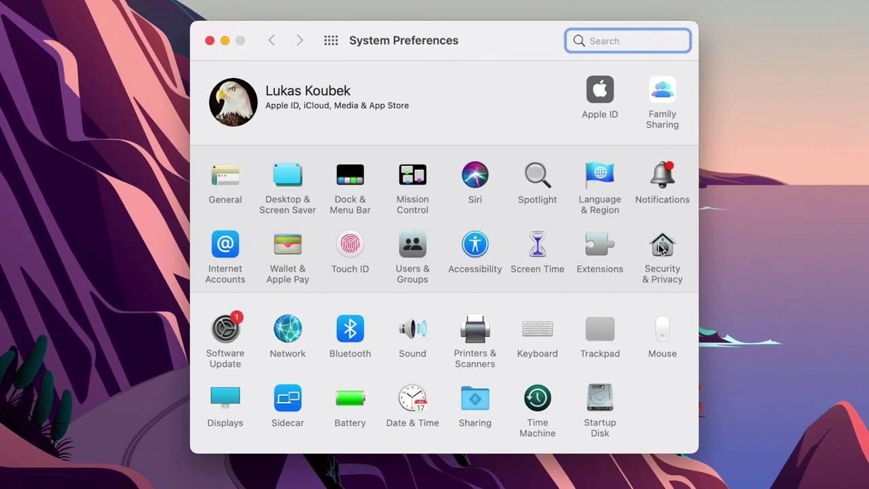
{"action": "left_click", "coordinate": [662, 249]}
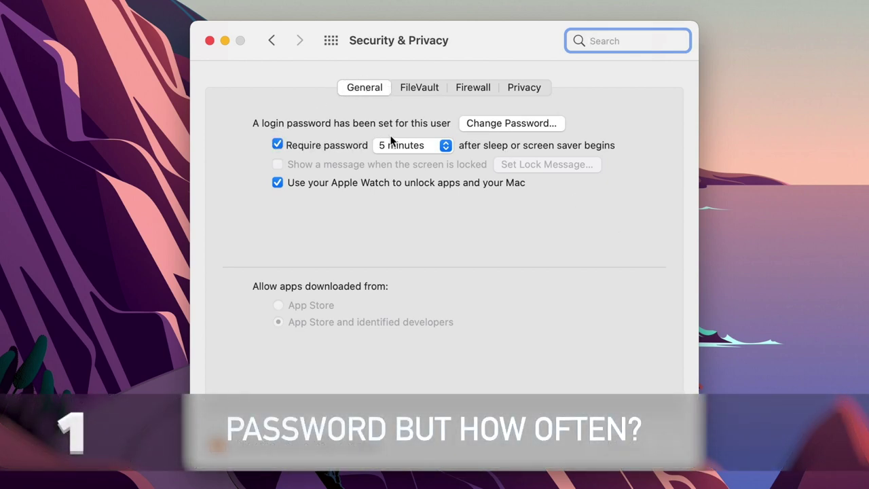
{"action": "left_click", "coordinate": [441, 145]}
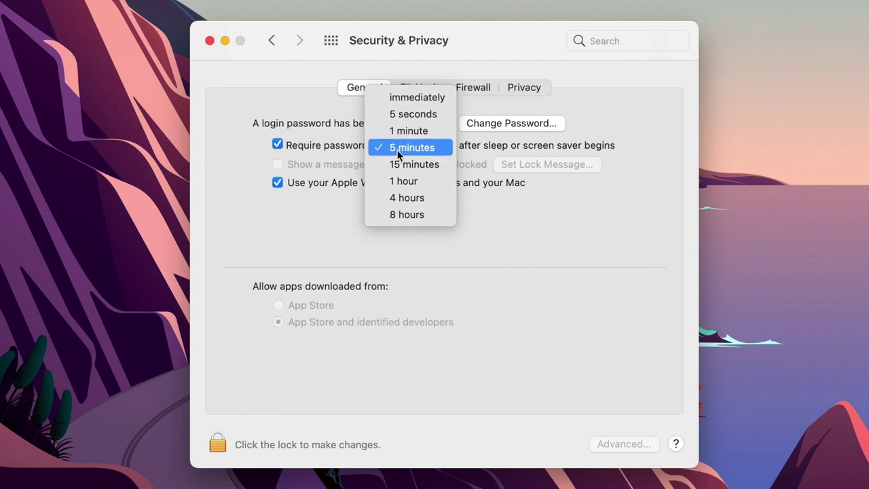
{"action": "left_click", "coordinate": [302, 213]}
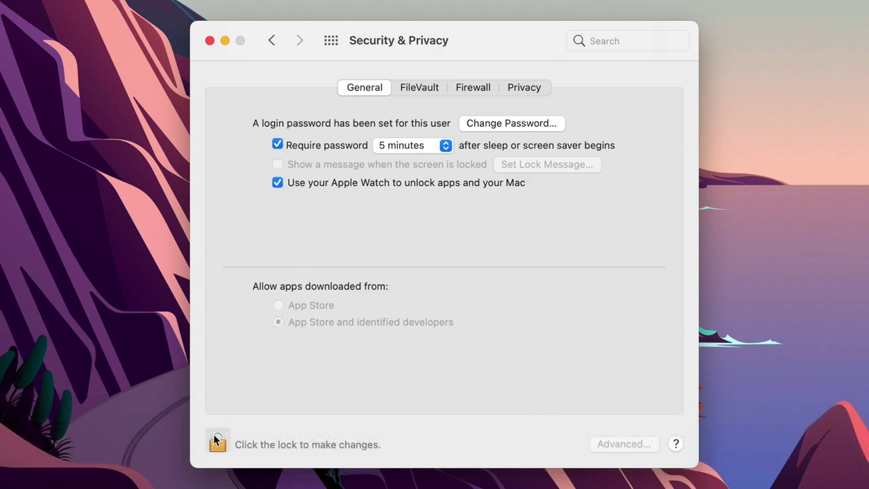
- Unlock Security & Privacy and turn on the lock-screen message, set to 'My iPhone'
{"action": "left_click", "coordinate": [215, 440]}
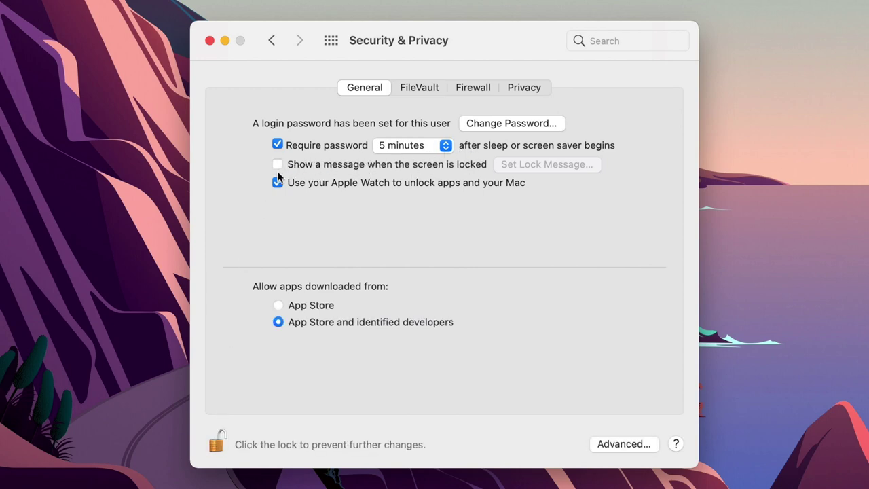
{"action": "left_click", "coordinate": [277, 165]}
{"action": "left_click", "coordinate": [522, 165]}
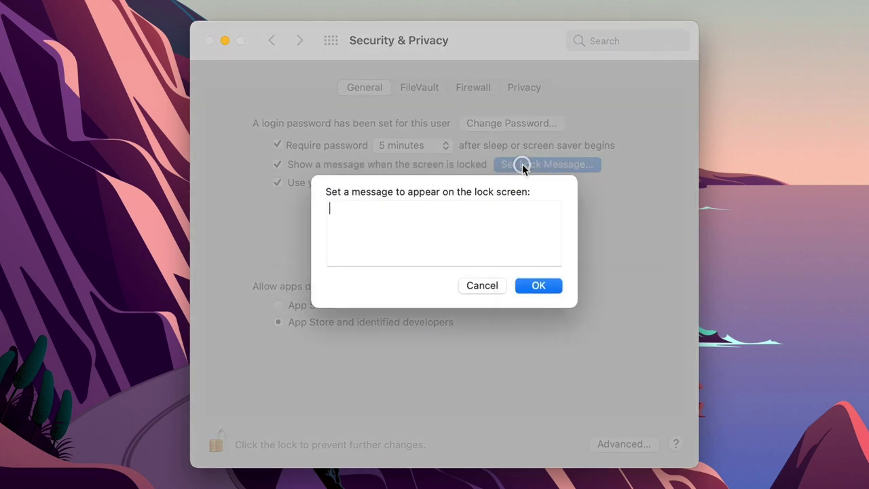
{"action": "type", "text": "My iPhone"}
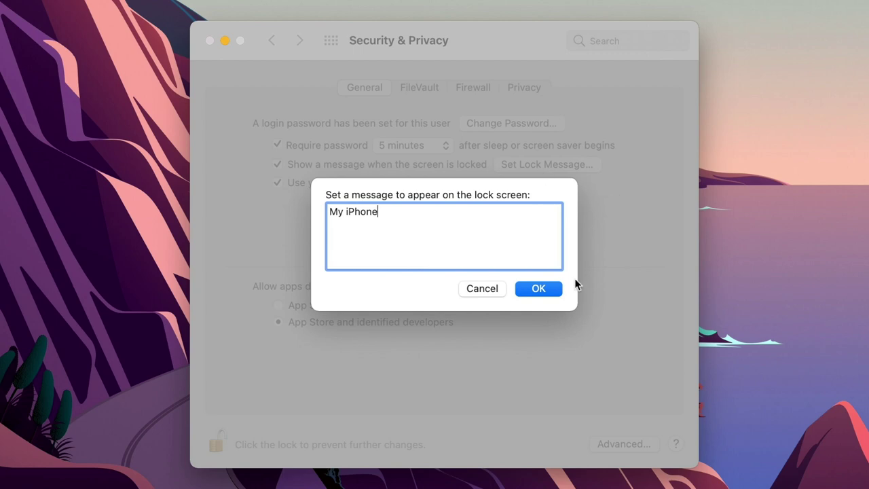
{"action": "left_click", "coordinate": [537, 289]}
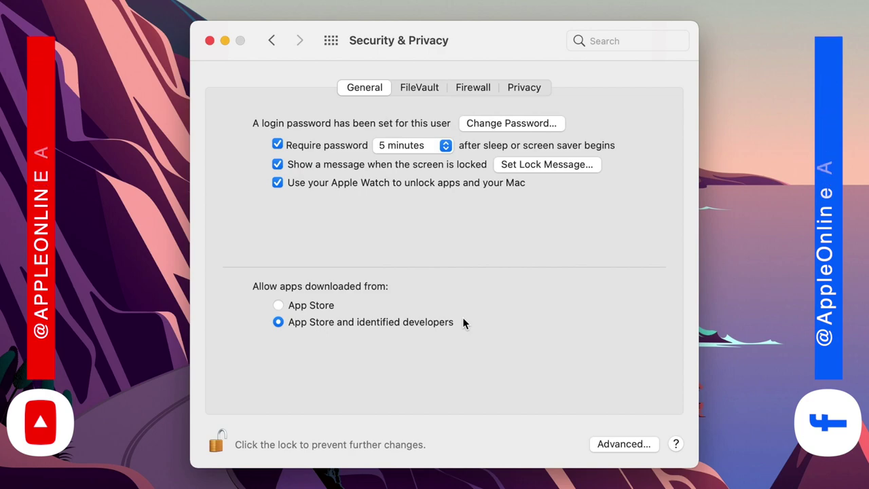
- Check that FileVault is on for Macintosh HD, then return to all preference panes
{"action": "left_click", "coordinate": [421, 88]}
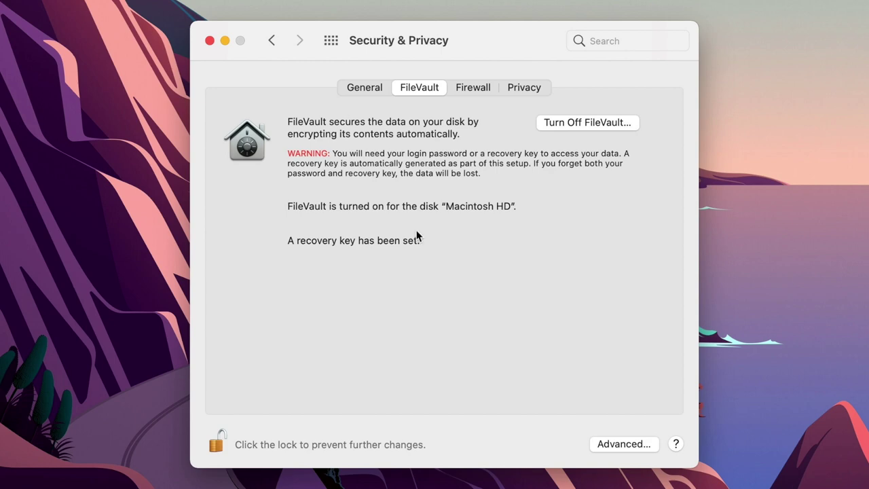
{"action": "left_click", "coordinate": [330, 42]}
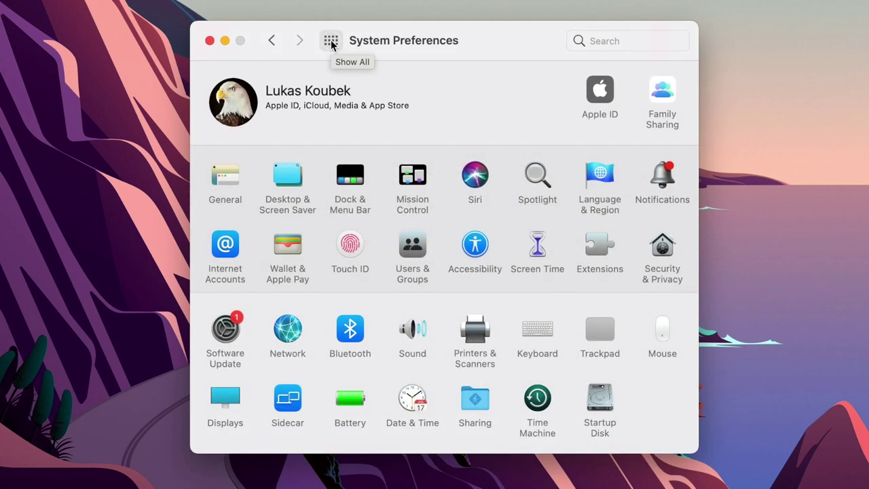
- In the Sharing pane, toggle File Sharing on and back off so it stays disabled
{"action": "left_click", "coordinate": [478, 402]}
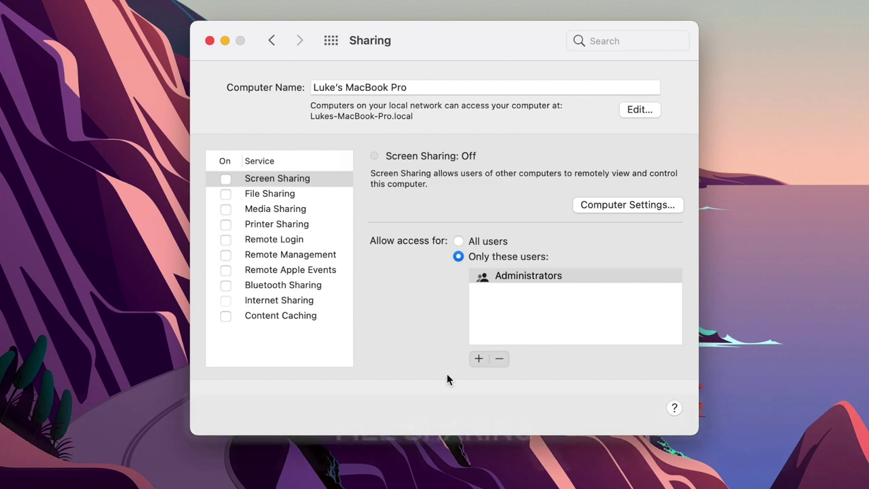
{"action": "left_click", "coordinate": [271, 194]}
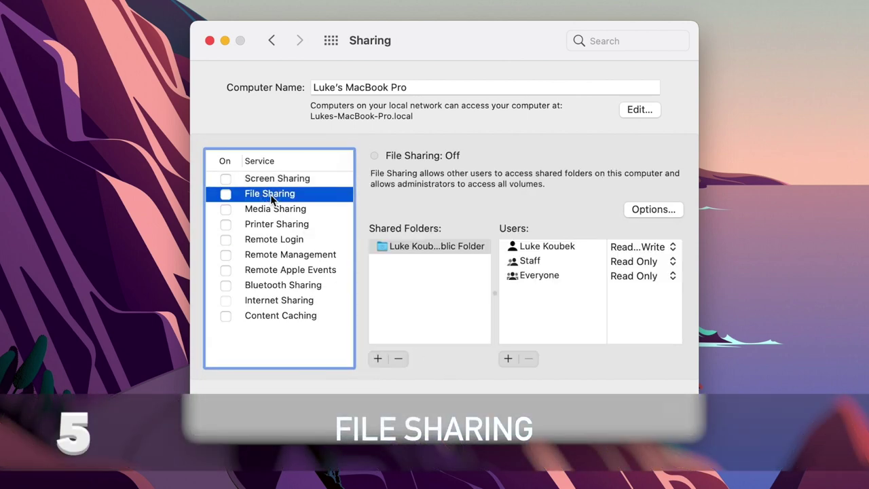
{"action": "left_click", "coordinate": [224, 195]}
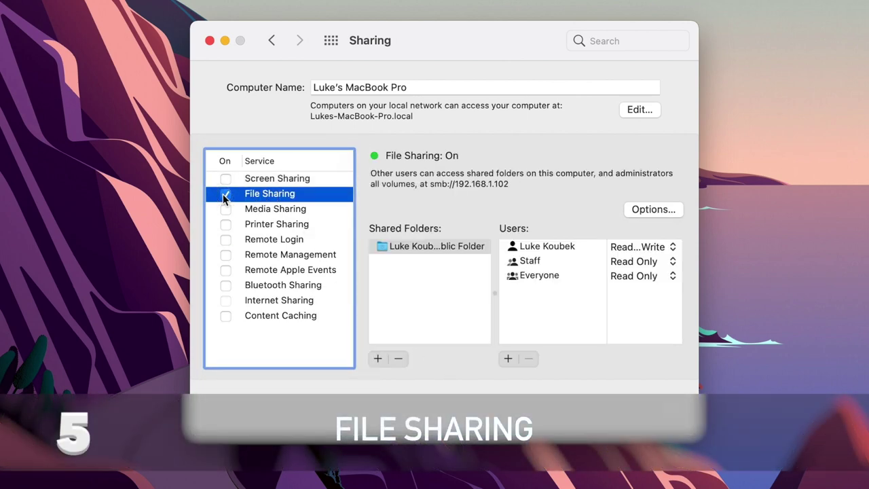
{"action": "left_click", "coordinate": [224, 195]}
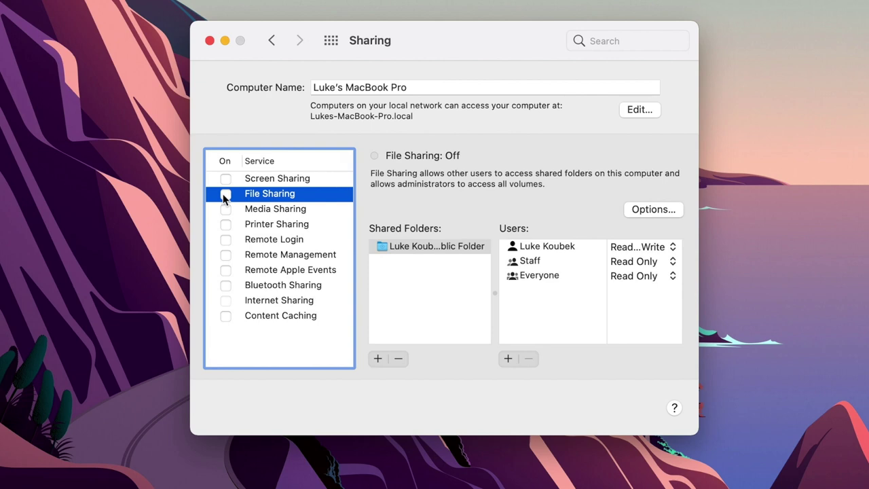
- Review the Siri pane, where Ask Siri is enabled, and go back to all panes
{"action": "left_click", "coordinate": [331, 41]}
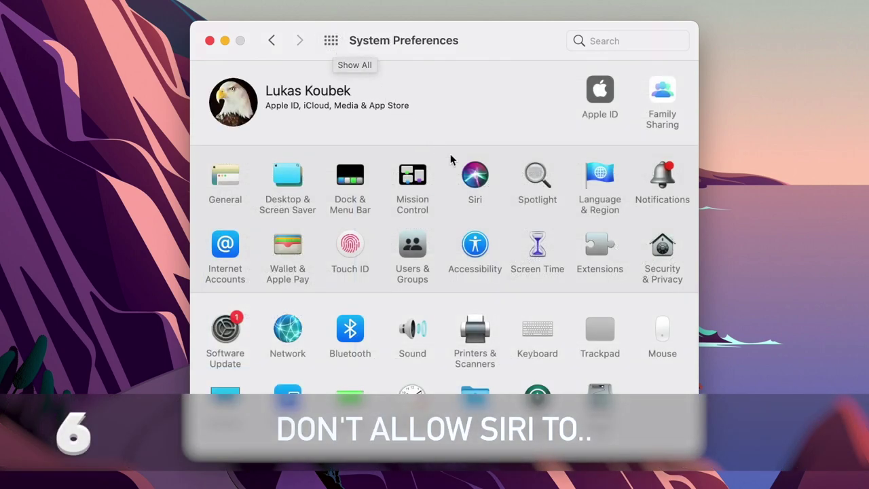
{"action": "left_click", "coordinate": [476, 177]}
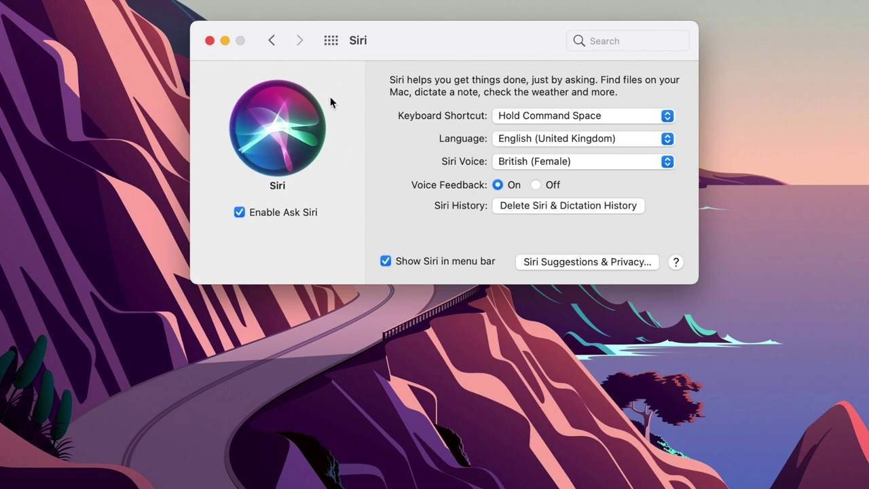
{"action": "left_click", "coordinate": [330, 41]}
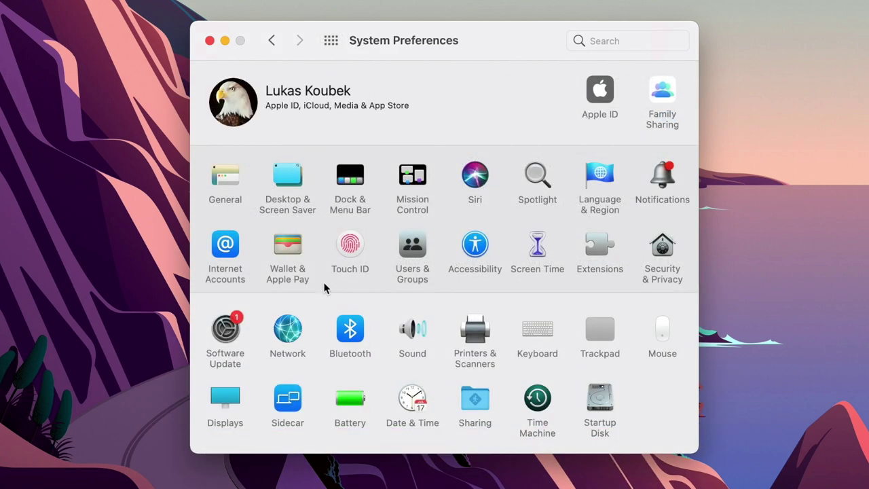
{"action": "left_click", "coordinate": [293, 323]}
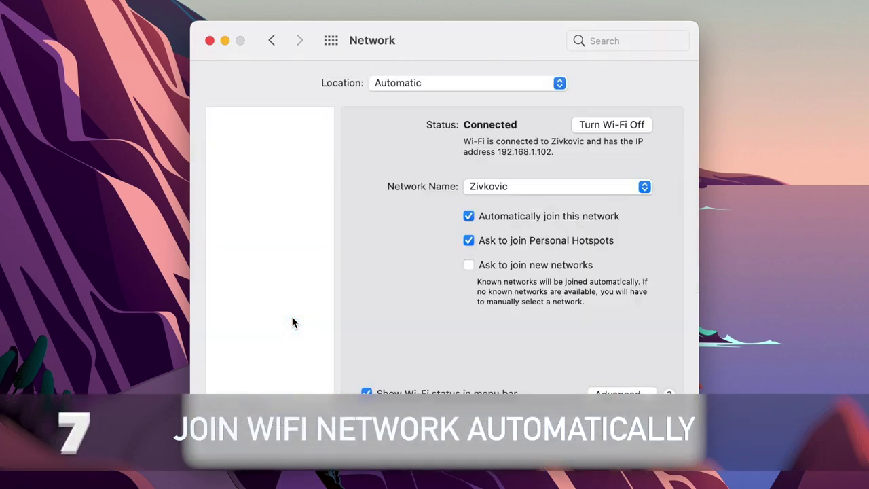
{"action": "left_click", "coordinate": [641, 188]}
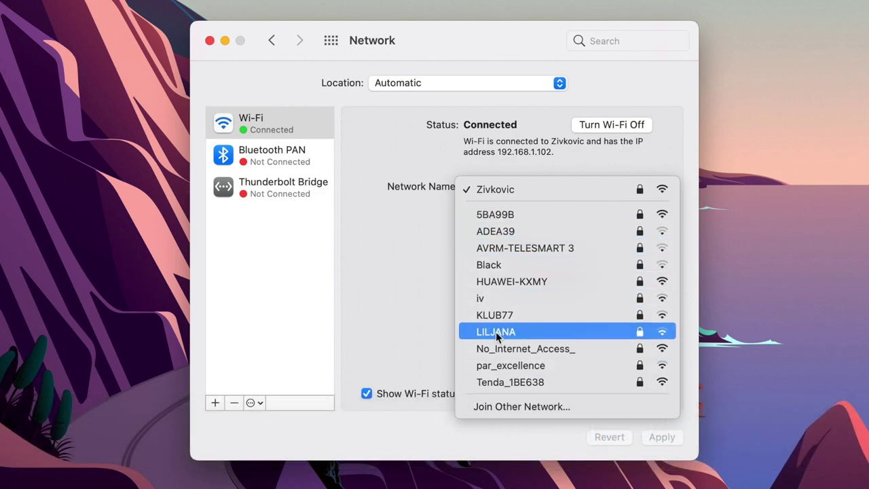
{"action": "left_click", "coordinate": [385, 273]}
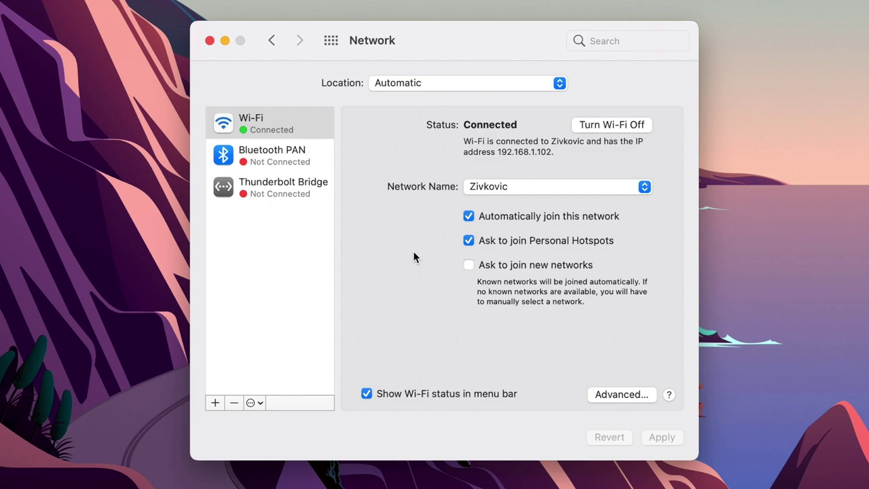
- Unlock Users & Groups Login Options with the admin password, leaving automatic login off
{"action": "left_click", "coordinate": [331, 40]}
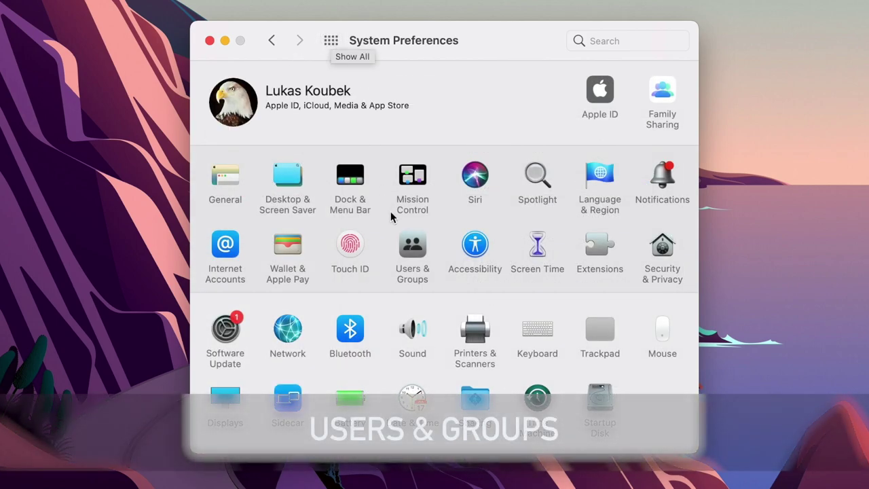
{"action": "left_click", "coordinate": [412, 247]}
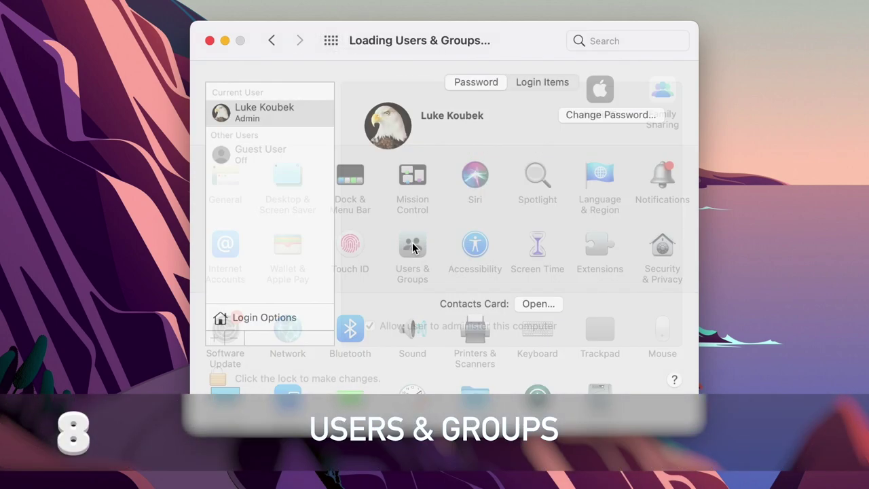
{"action": "left_click", "coordinate": [276, 319]}
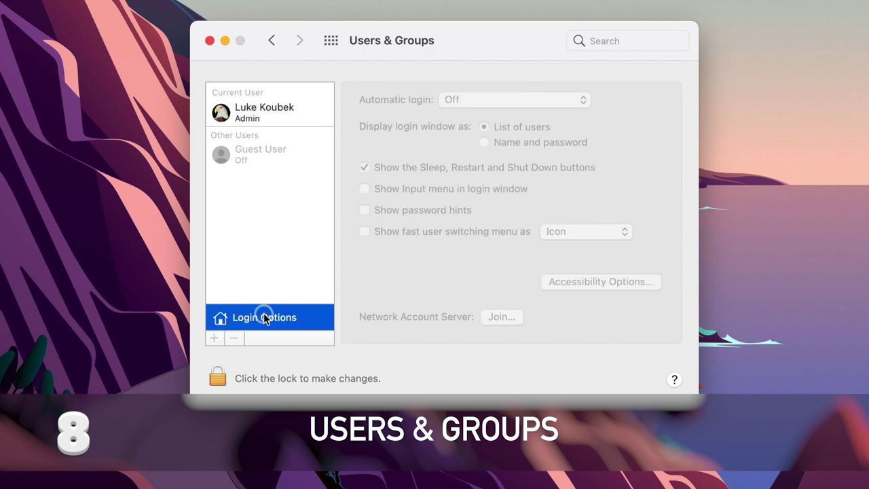
{"action": "left_click", "coordinate": [216, 378]}
{"action": "type", "text": "********"}
{"action": "key", "text": "Return"}
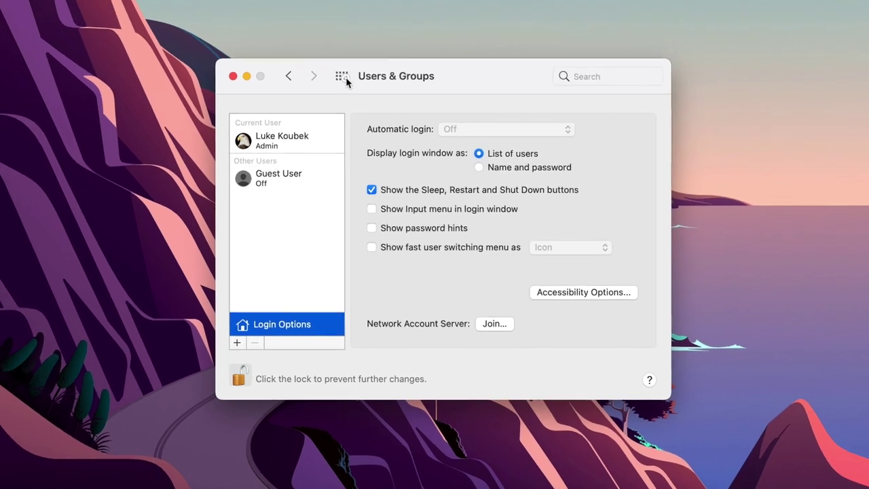
- In Safari's General preferences, turn off opening "safe" files after downloading
{"action": "left_click", "coordinate": [331, 40]}
{"action": "key", "text": "ctrl+Left"}
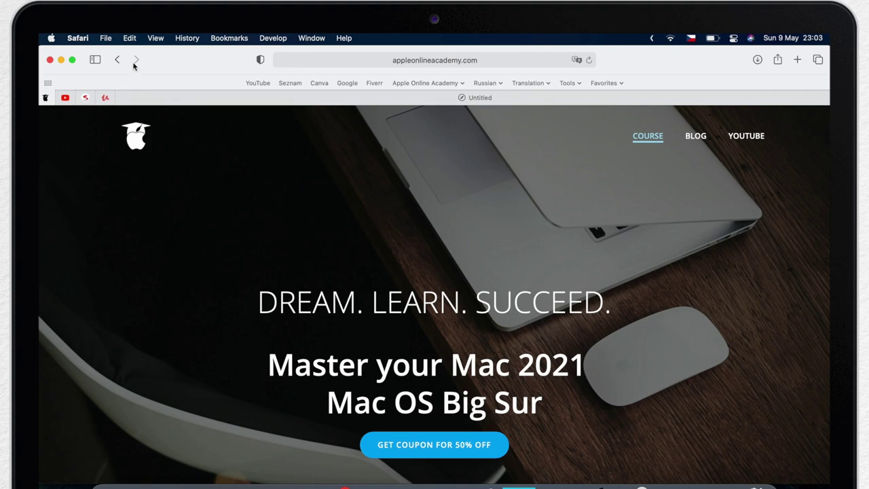
{"action": "left_click", "coordinate": [77, 38]}
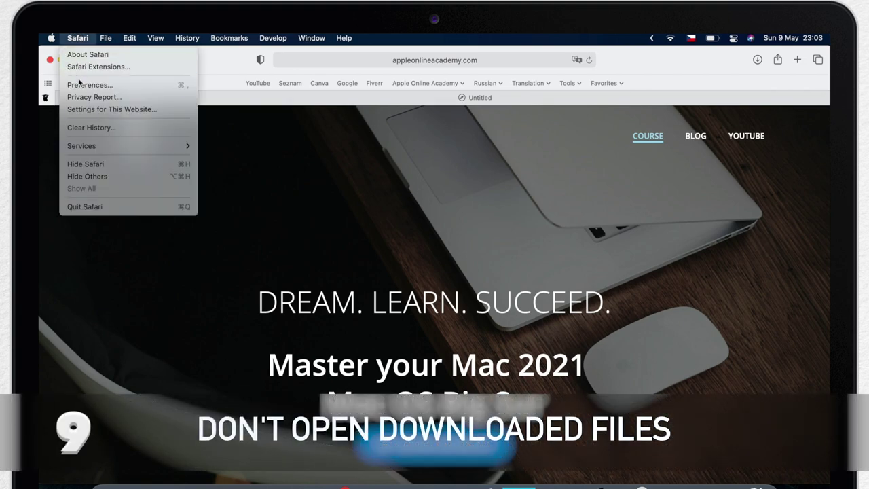
{"action": "left_click", "coordinate": [108, 84]}
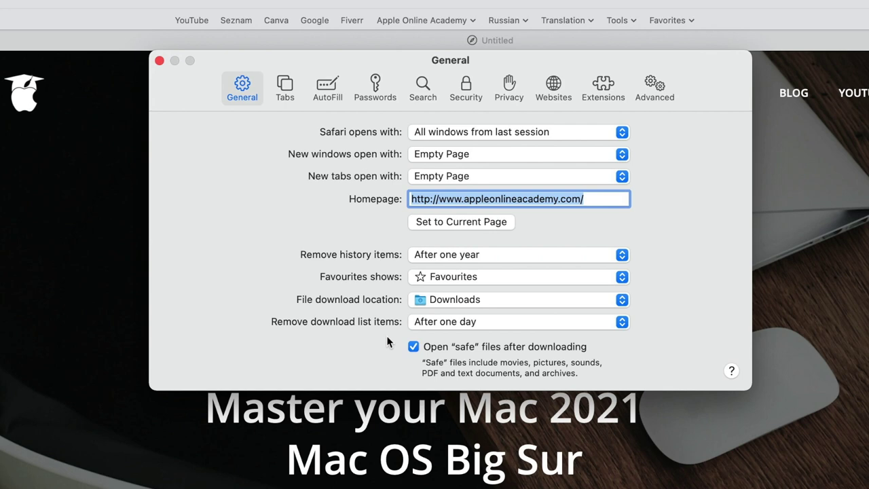
{"action": "left_click", "coordinate": [413, 346]}
- Close Safari preferences and confirm all Software Update automatic options are checked
{"action": "left_click", "coordinate": [158, 62]}
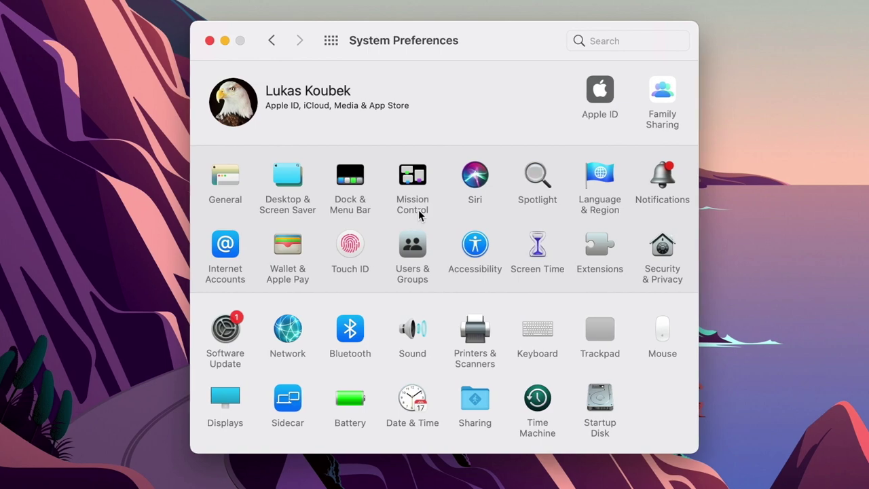
{"action": "left_click", "coordinate": [216, 339]}
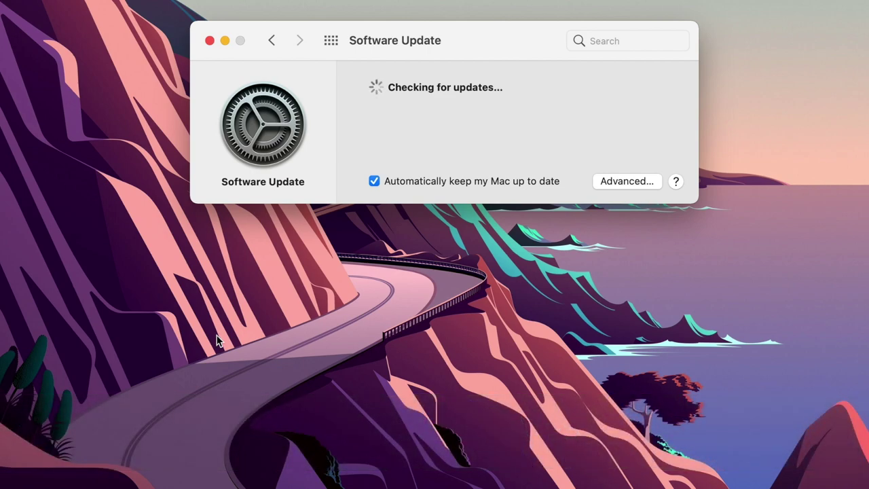
{"action": "left_click", "coordinate": [611, 186]}
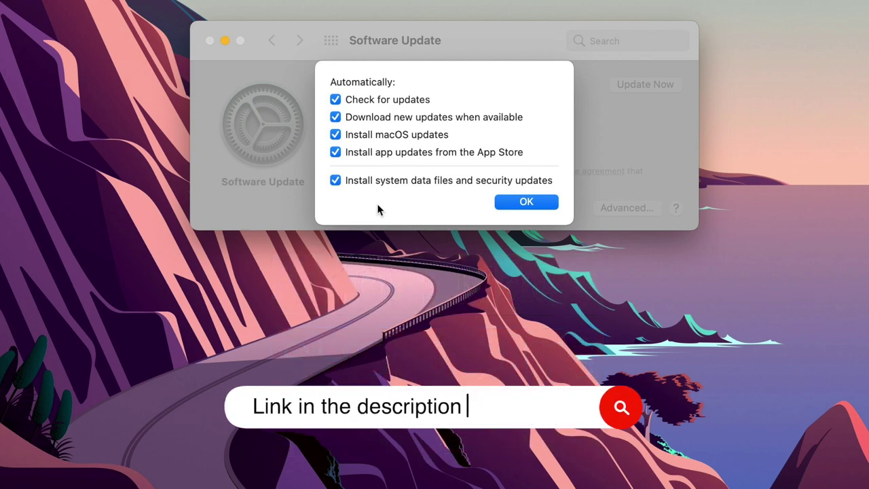
{"action": "left_click", "coordinate": [526, 202]}
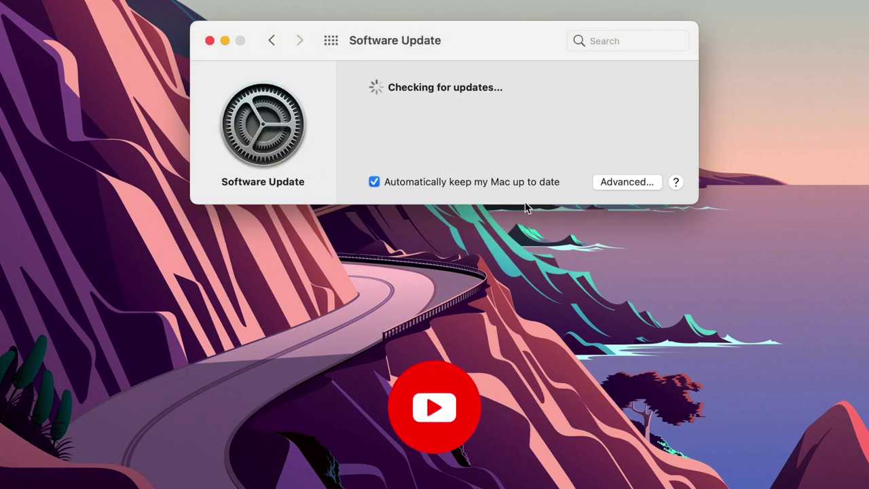
{"action": "left_click", "coordinate": [329, 42]}
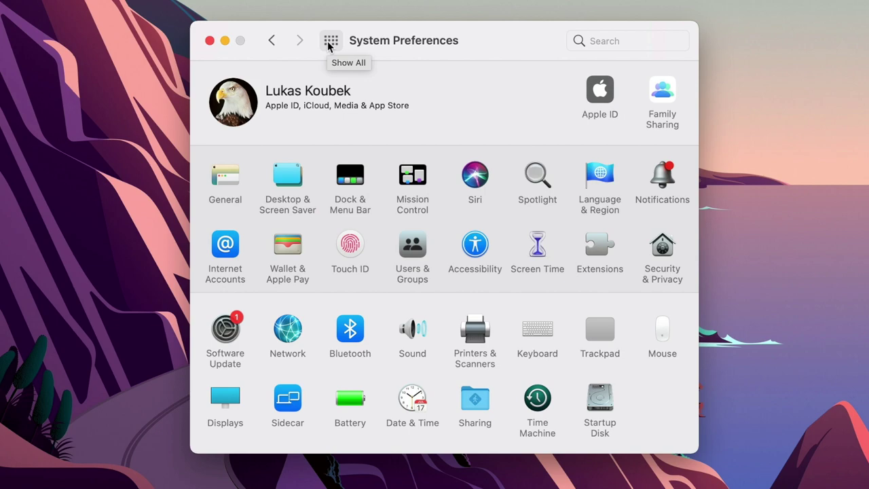
- Check the Encrypt backups option in Time Machine's backup disk chooser, then cancel
{"action": "left_click", "coordinate": [530, 400]}
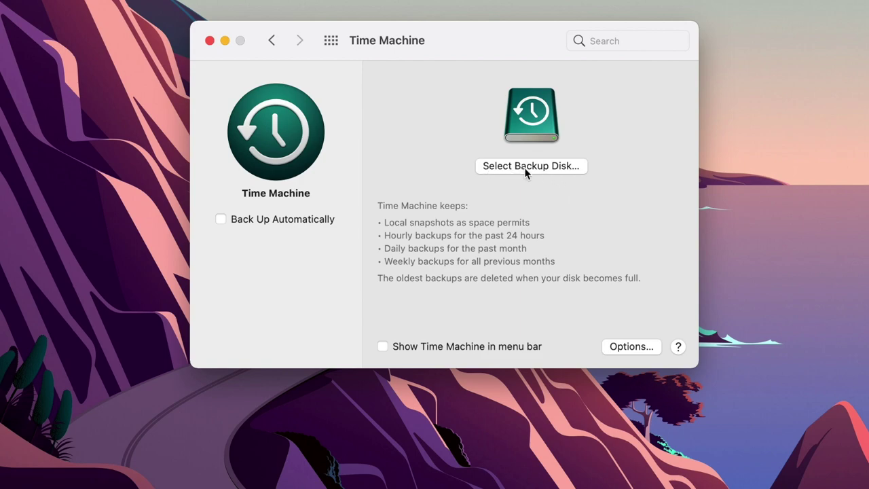
{"action": "left_click", "coordinate": [527, 169]}
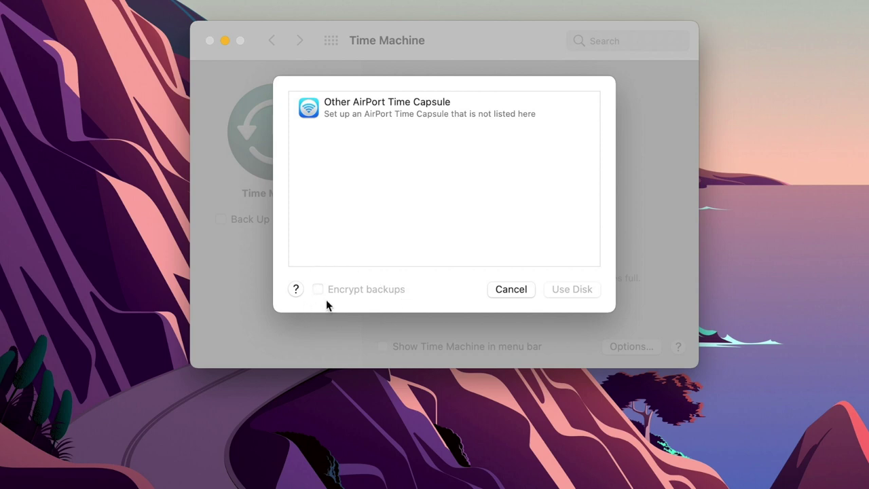
{"action": "left_click", "coordinate": [518, 290]}
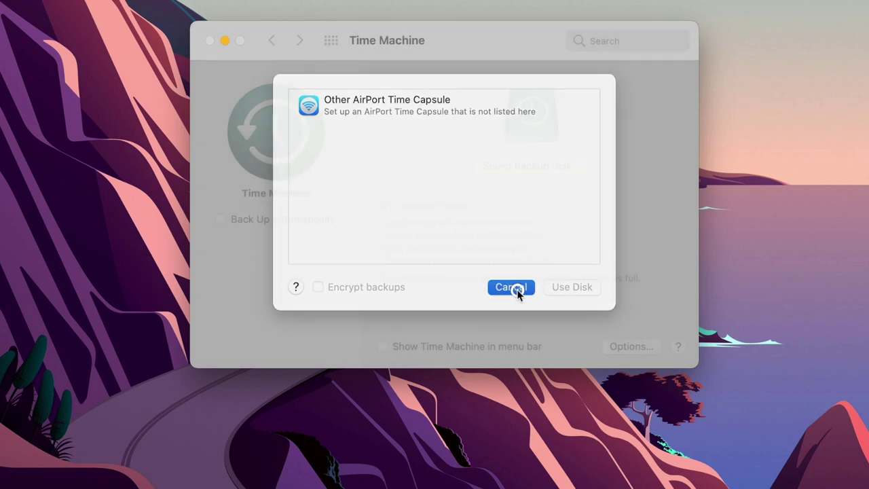